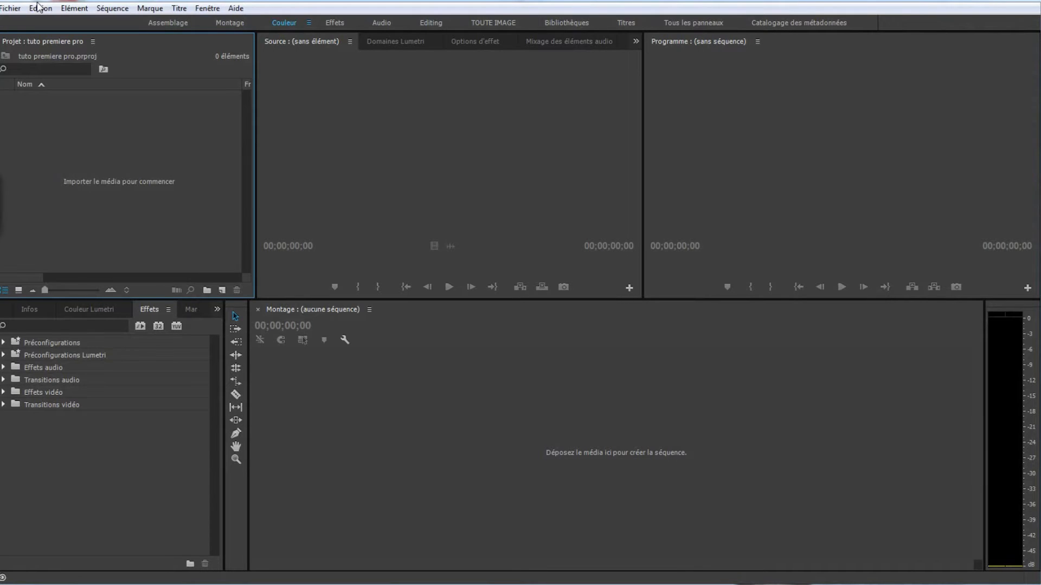
Step: Import the generique 80 questions cone video and delete it from the project
{"action": "left_click", "coordinate": [10, 8]}
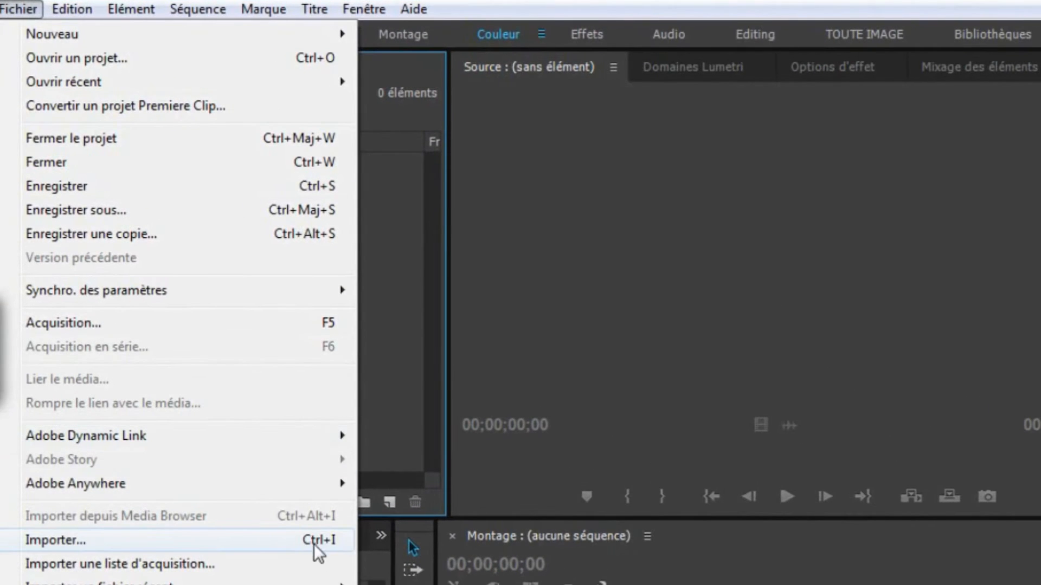
{"action": "left_click", "coordinate": [313, 544]}
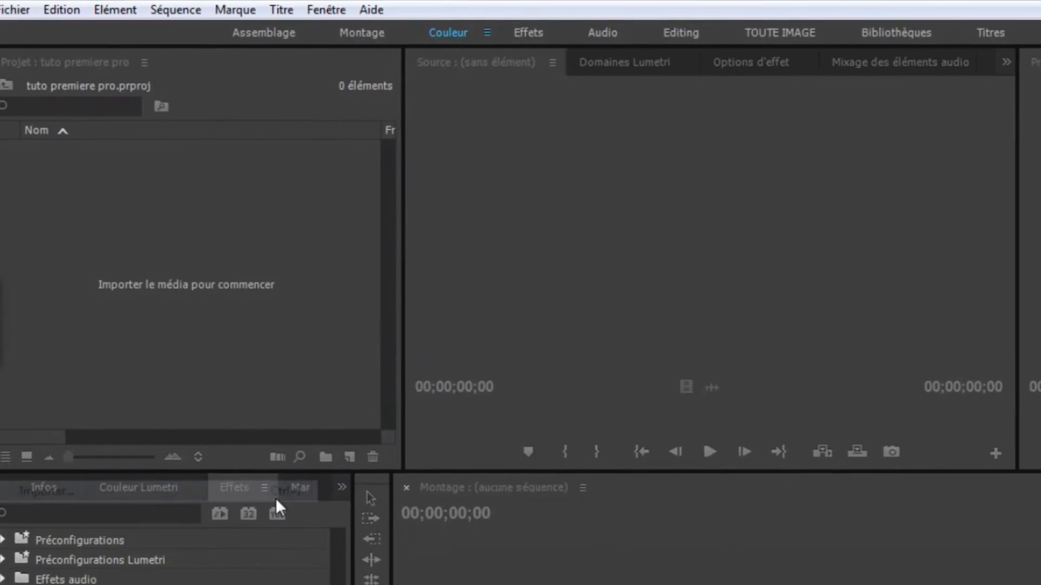
{"action": "double_click", "coordinate": [411, 213]}
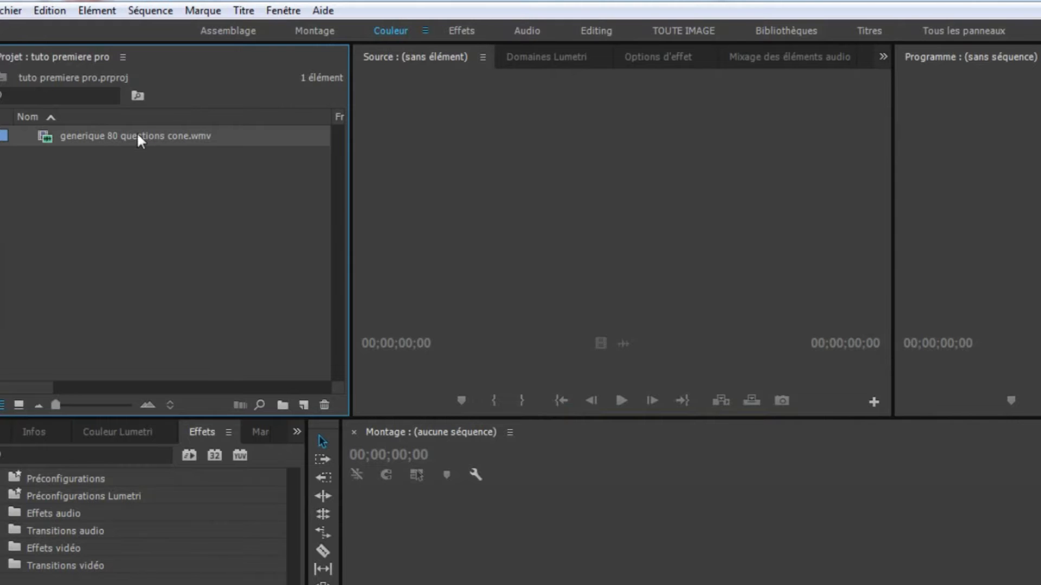
{"action": "key", "text": "Delete"}
Step: Import the generique 80 questions cone video from the série questions cone folder into the project
{"action": "double_click", "coordinate": [148, 192]}
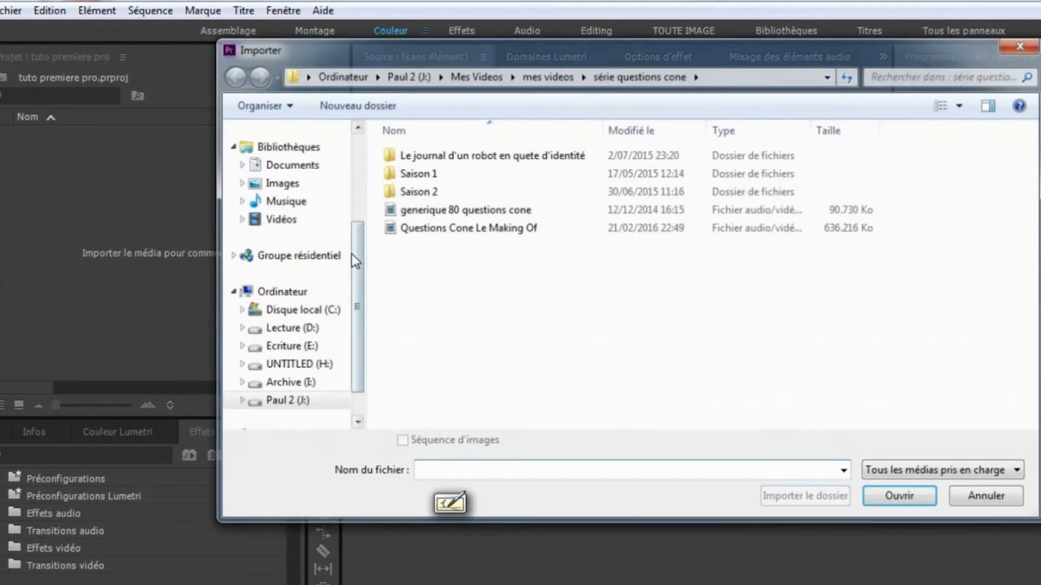
{"action": "left_click", "coordinate": [423, 211]}
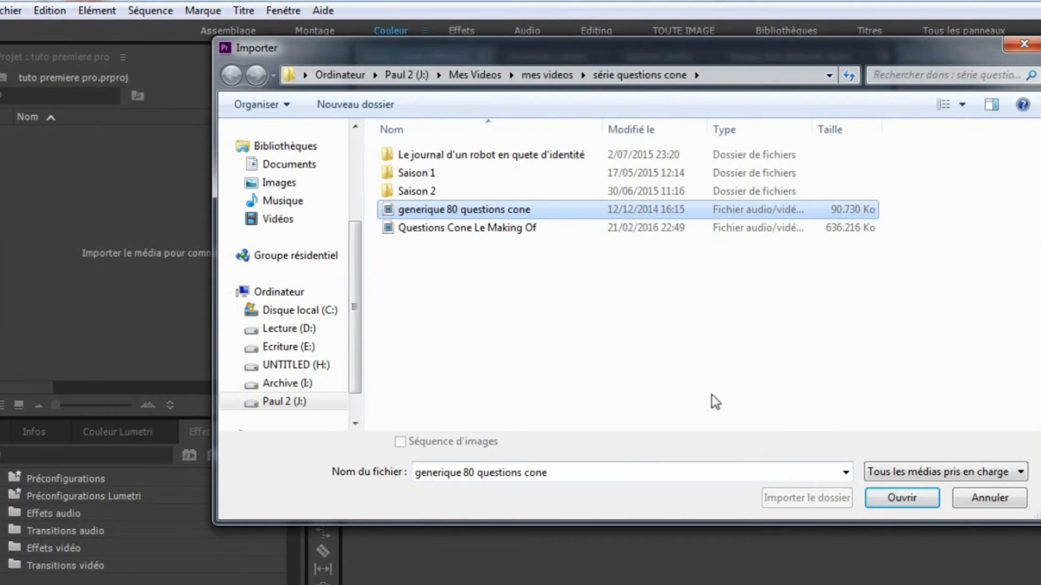
{"action": "left_click", "coordinate": [888, 492]}
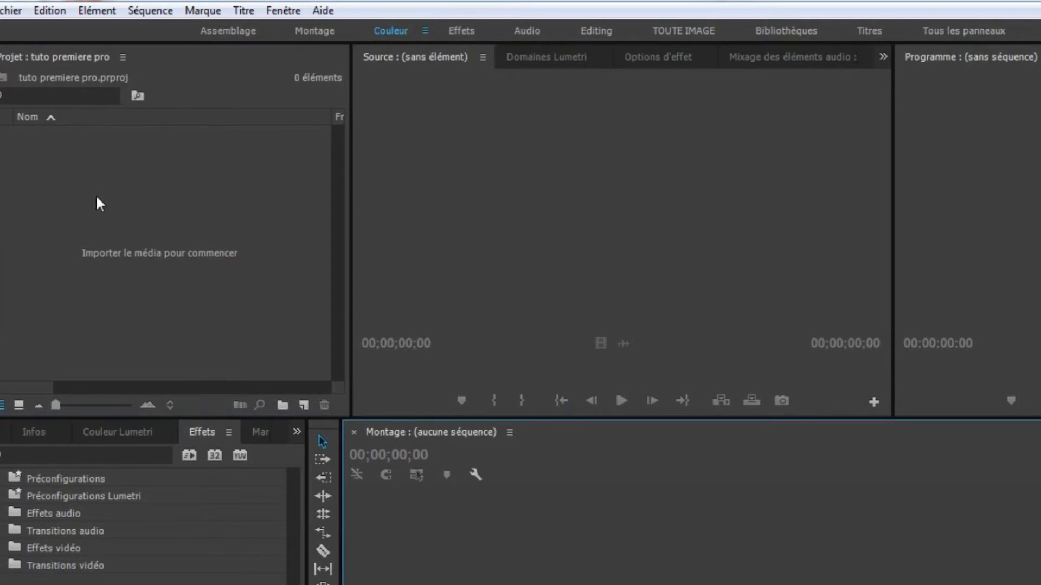
{"action": "right_click", "coordinate": [99, 189]}
{"action": "left_click", "coordinate": [162, 316]}
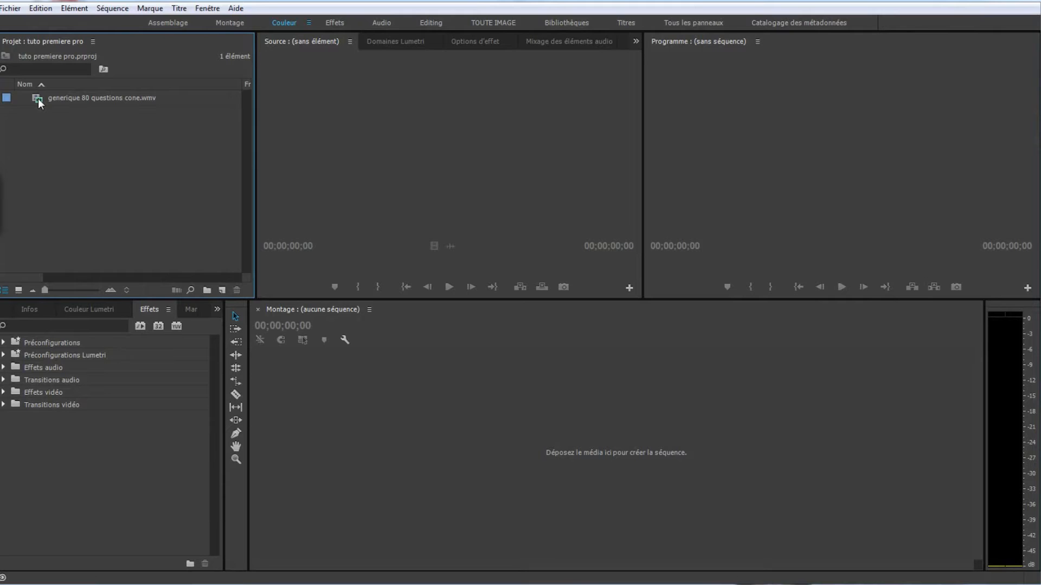
Step: Create a sequence from the generique 80 questions cone.wmv clip and clear its video and audio from the timeline
{"action": "left_click_drag", "start_coordinate": [37, 103], "coordinate": [222, 291]}
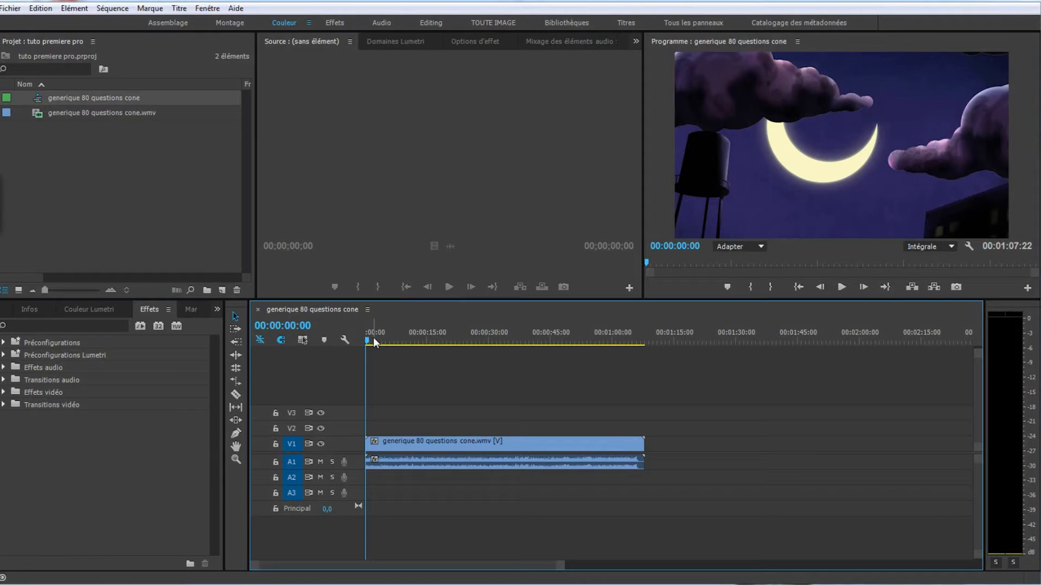
{"action": "mouse_move", "coordinate": [373, 337]}
{"action": "left_mouse_down"}
{"action": "mouse_move", "coordinate": [457, 337]}
{"action": "mouse_move", "coordinate": [367, 337]}
{"action": "left_mouse_up"}
{"action": "left_click_drag", "start_coordinate": [434, 385], "coordinate": [418, 470]}
{"action": "key", "text": "Delete"}
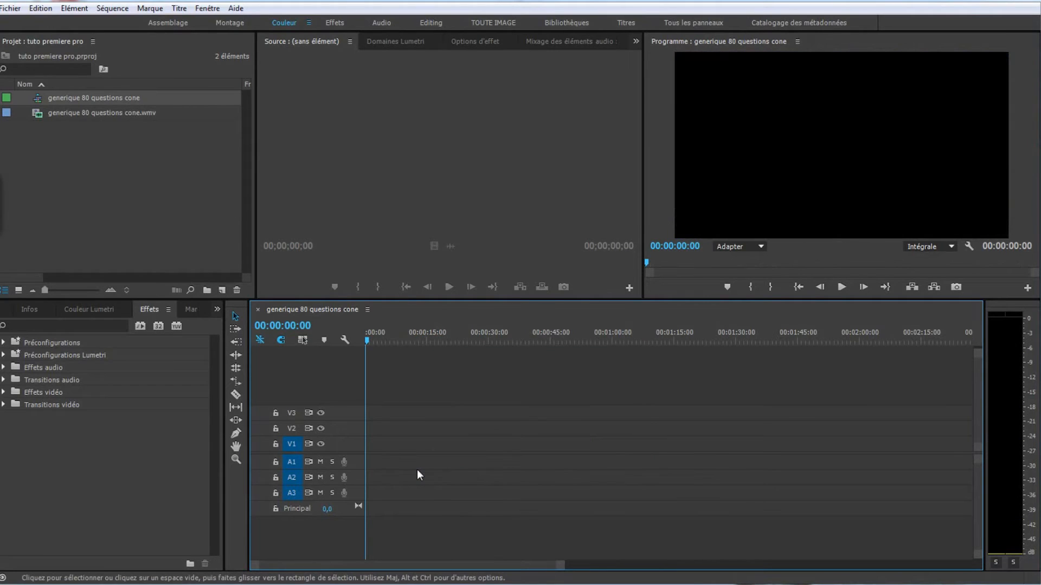
Step: Delete the emptied generique 80 questions cone sequence from the project
{"action": "left_click", "coordinate": [95, 98]}
{"action": "key", "text": "BackSpace"}
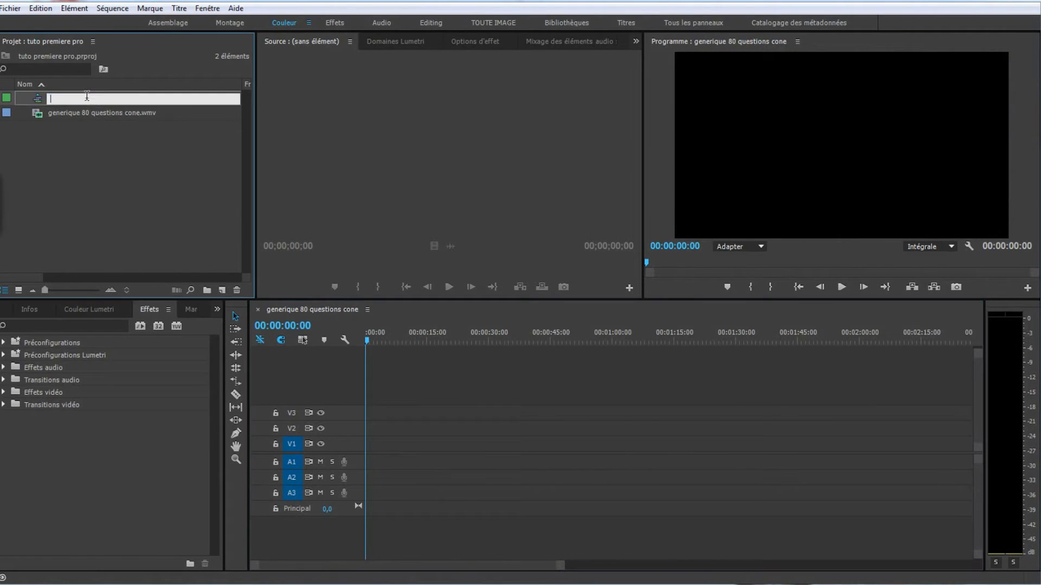
{"action": "left_click", "coordinate": [41, 102]}
{"action": "key", "text": "Delete"}
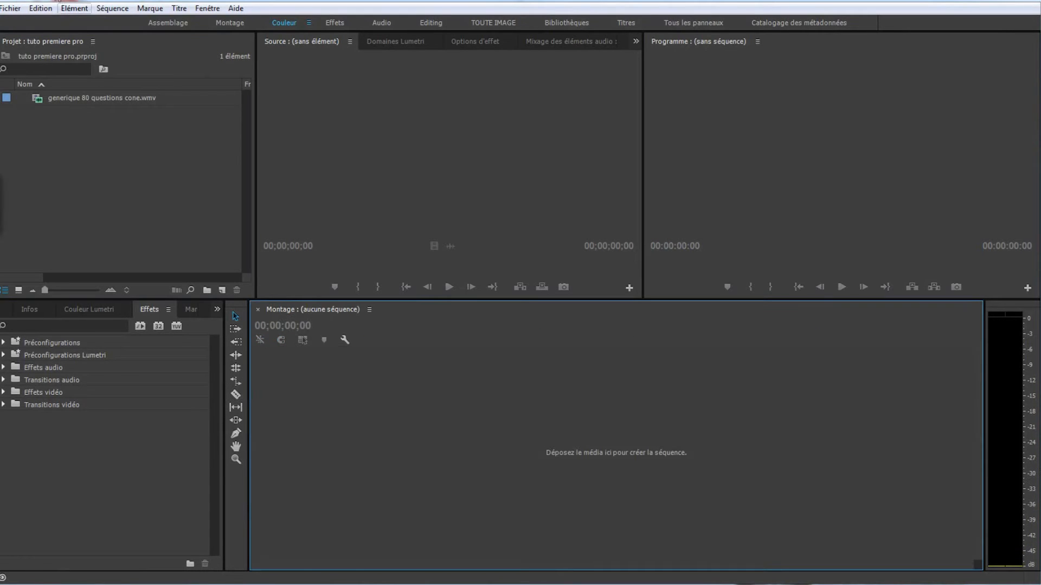
{"action": "left_click", "coordinate": [9, 7]}
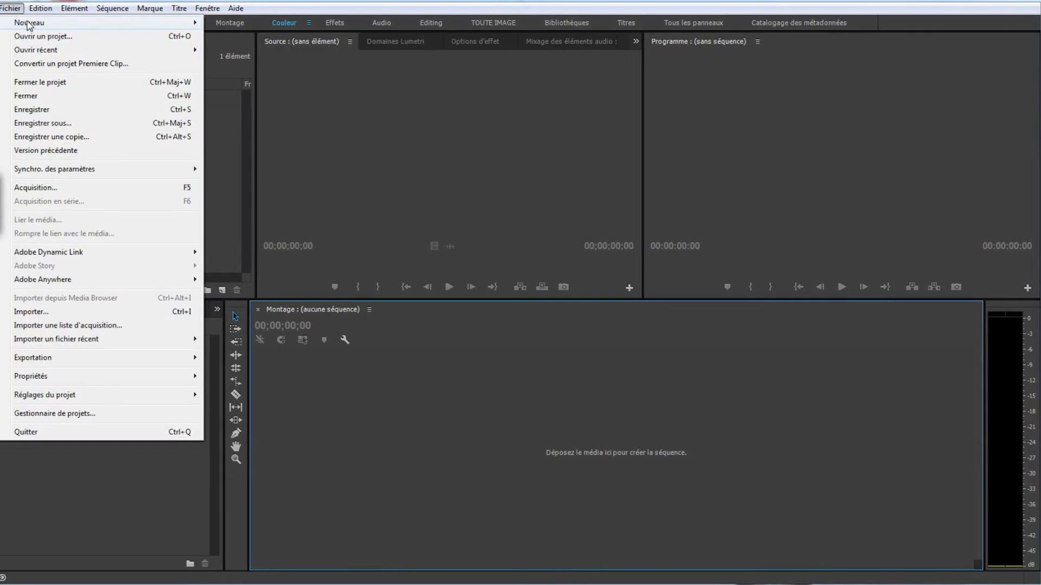
{"action": "mouse_move", "coordinate": [173, 22]}
{"action": "left_click", "coordinate": [238, 37]}
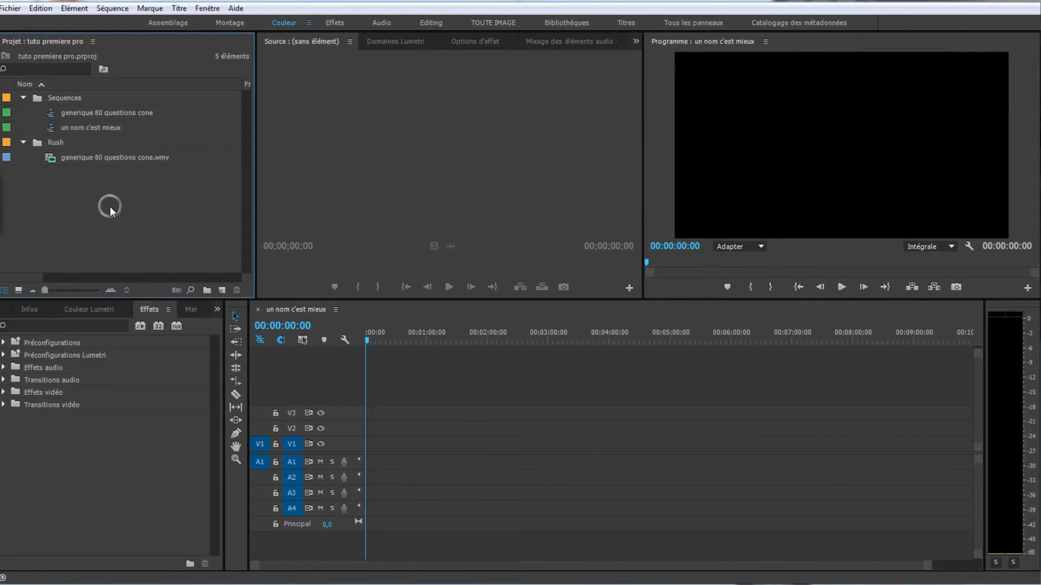
{"action": "right_click", "coordinate": [110, 206]}
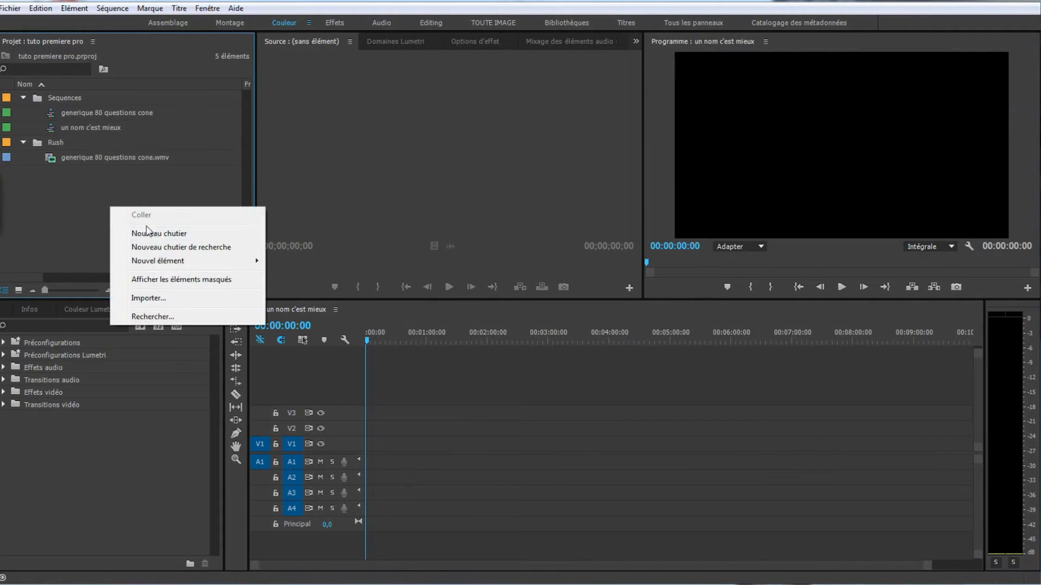
{"action": "mouse_move", "coordinate": [184, 261]}
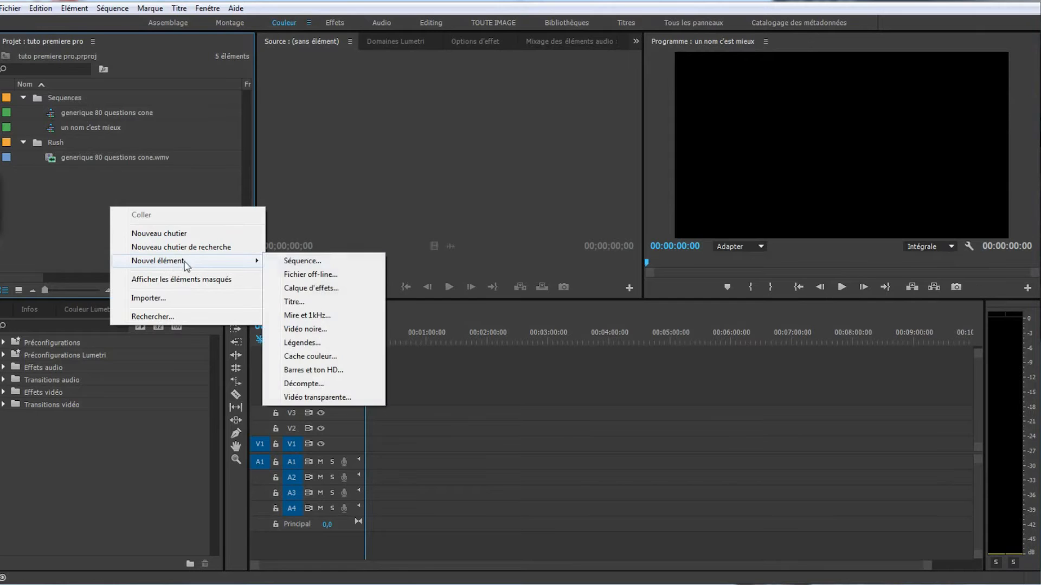
{"action": "left_click", "coordinate": [302, 261]}
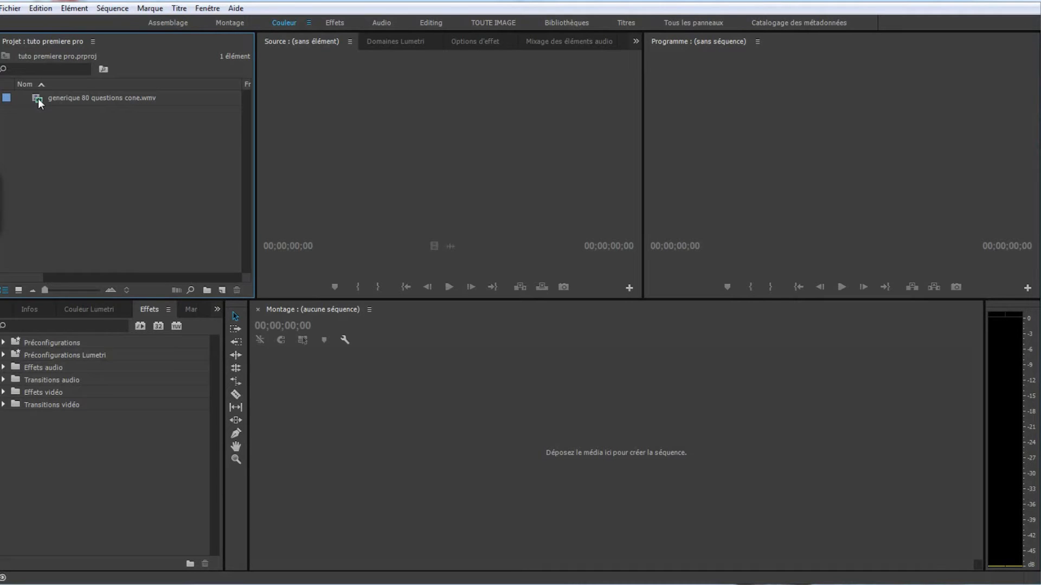
Step: Create a sequence matching the generique 80 questions cone.wmv clip and delete that sequence
{"action": "left_click", "coordinate": [38, 99]}
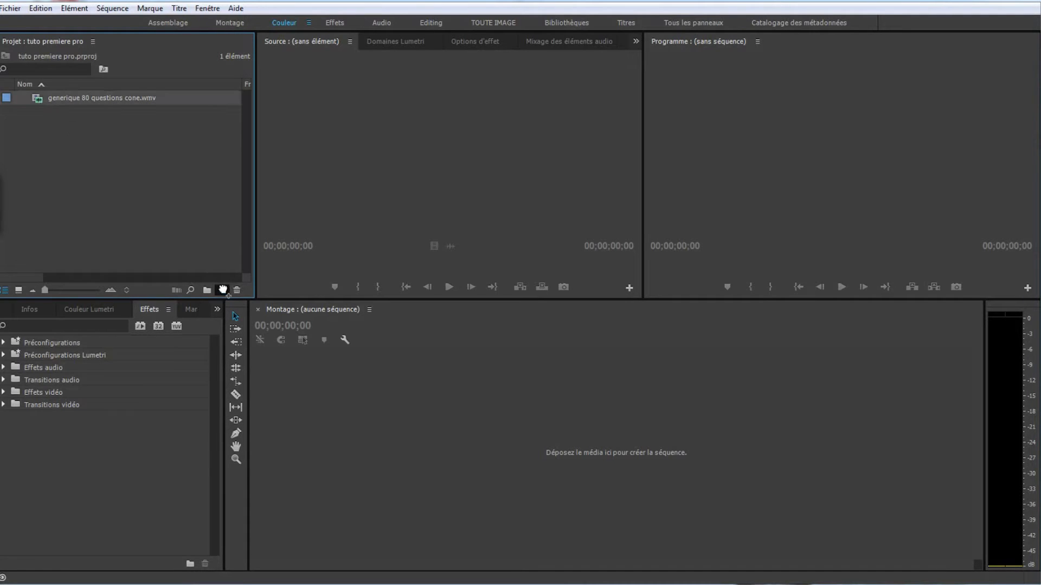
{"action": "left_click_drag", "start_coordinate": [223, 290], "coordinate": [222, 292]}
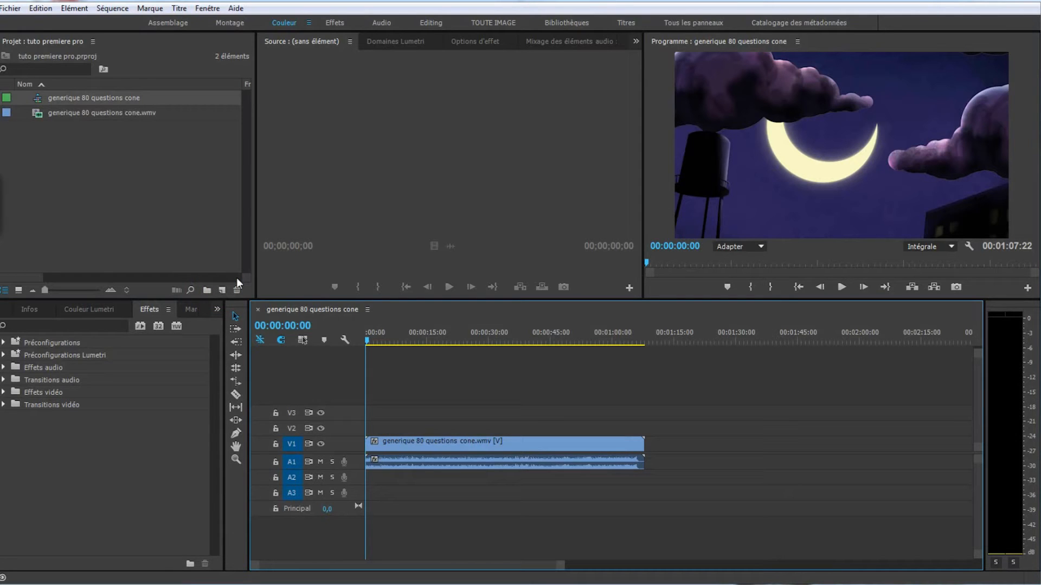
{"action": "key", "text": "Delete"}
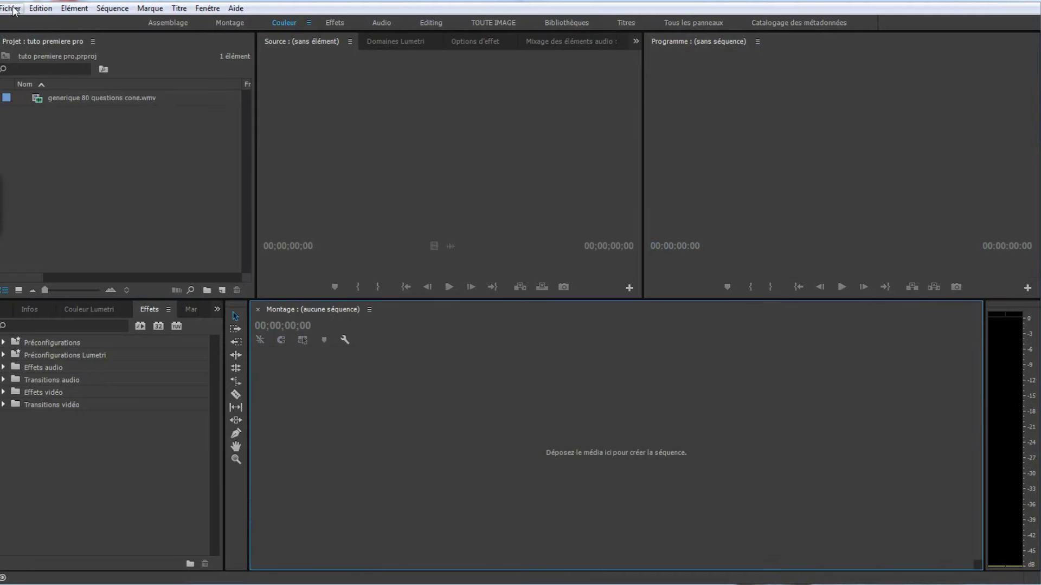
Step: Start a new sequence and choose the DNX HQ 1080p 25 preset from the DNxHD 1080p 25 group
{"action": "left_click", "coordinate": [11, 8]}
{"action": "mouse_move", "coordinate": [31, 25]}
{"action": "left_click", "coordinate": [208, 36]}
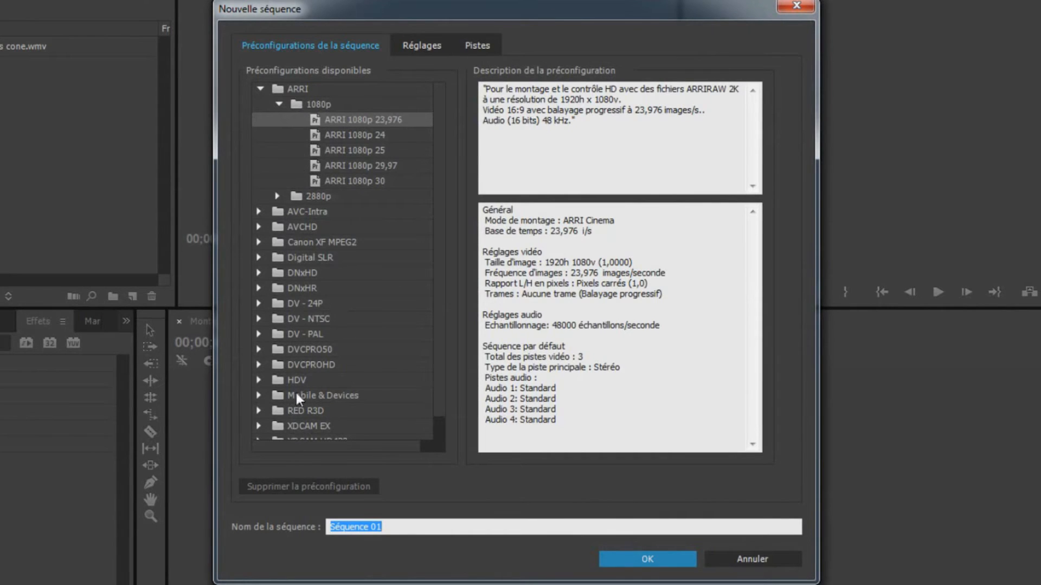
{"action": "left_click", "coordinate": [259, 379]}
{"action": "left_click", "coordinate": [259, 378]}
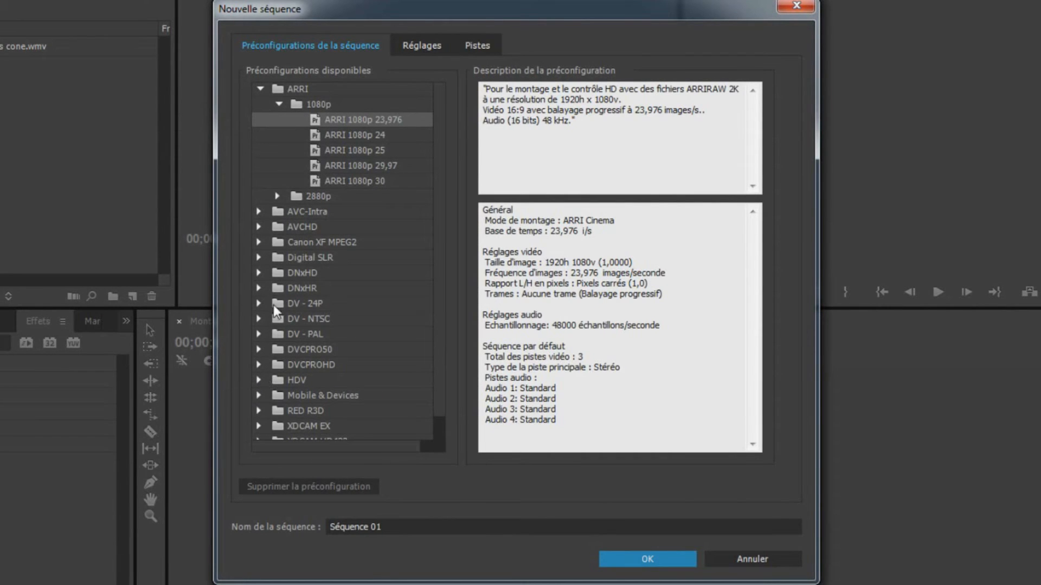
{"action": "left_click", "coordinate": [259, 88]}
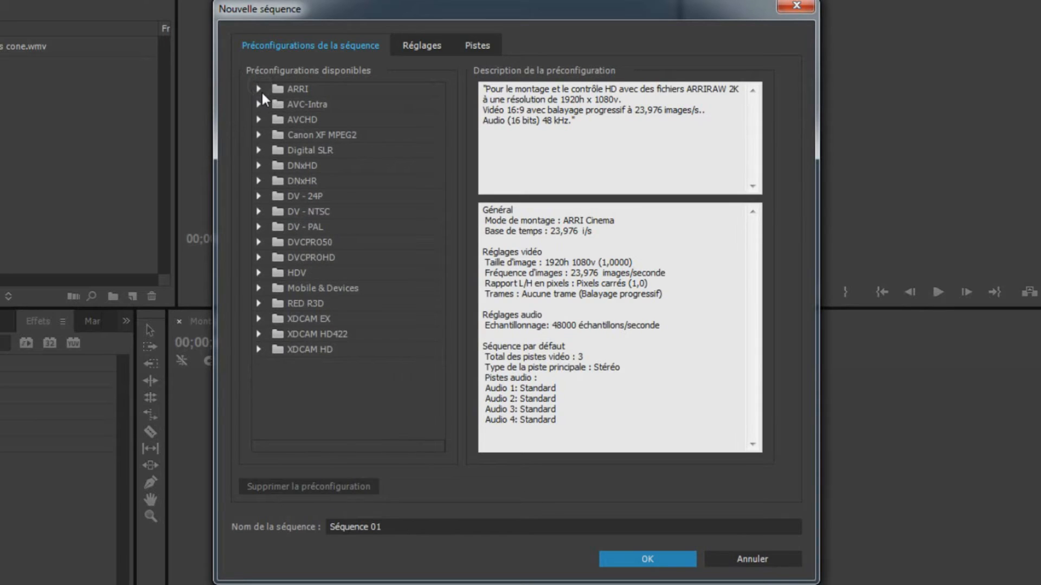
{"action": "left_click", "coordinate": [259, 165]}
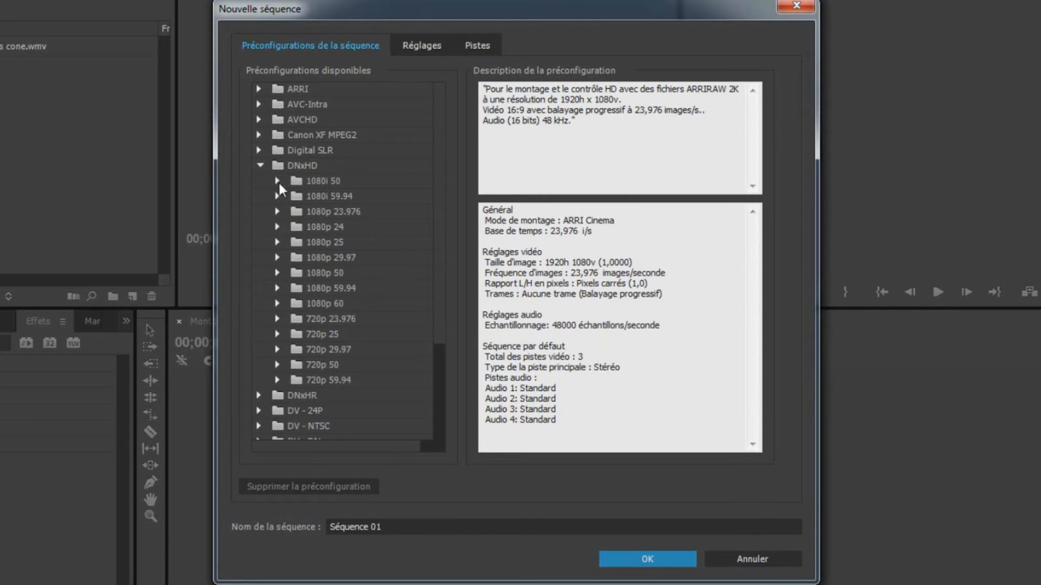
{"action": "left_click", "coordinate": [303, 242]}
{"action": "left_click", "coordinate": [278, 242]}
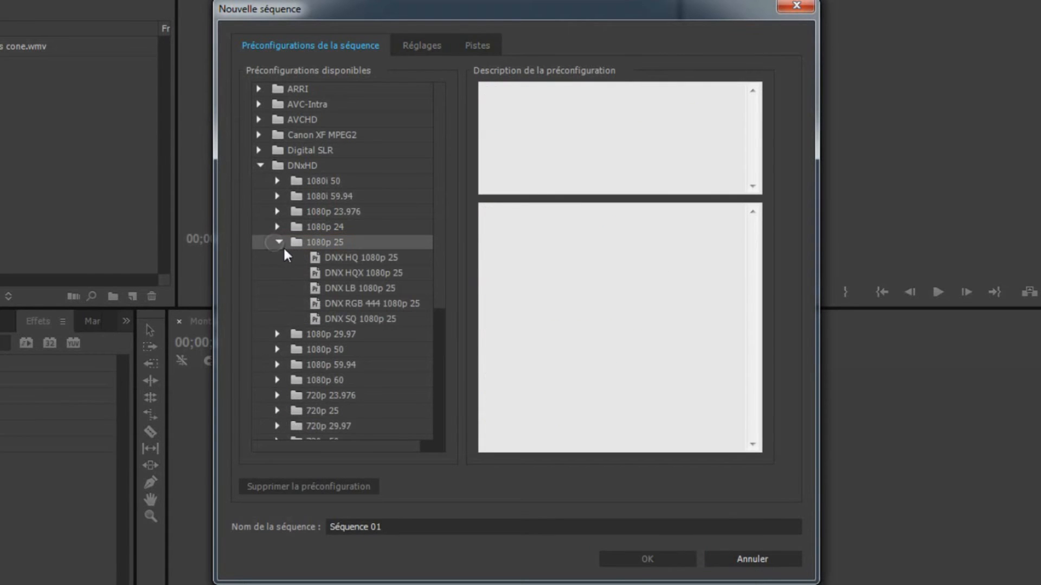
{"action": "left_click", "coordinate": [331, 257]}
Step: Name the sequence "un nom c'est mieux" and create it
{"action": "left_click", "coordinate": [328, 527]}
{"action": "type", "text": "un nom "}
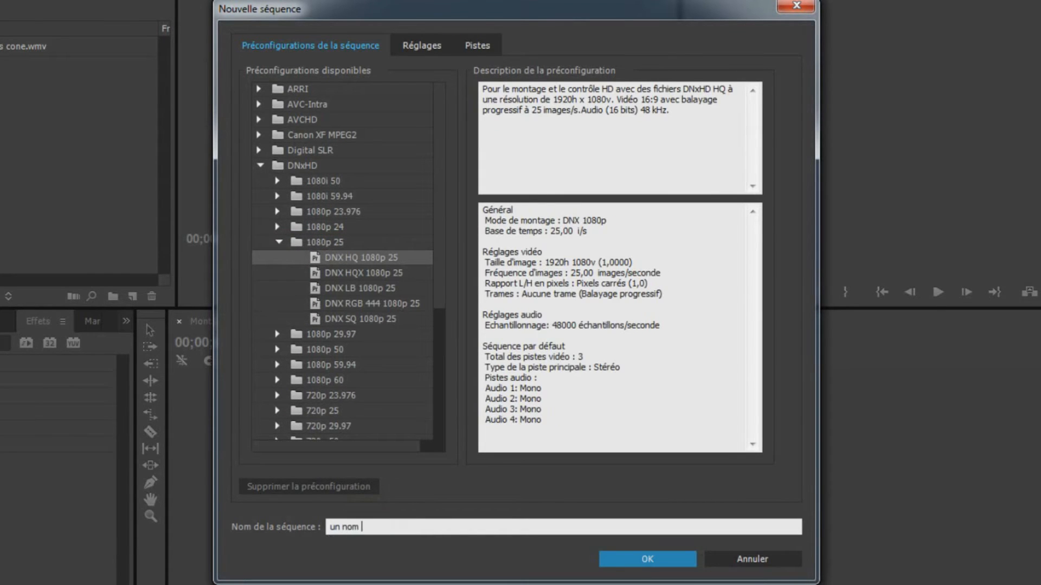
{"action": "type", "text": "c'est mieux"}
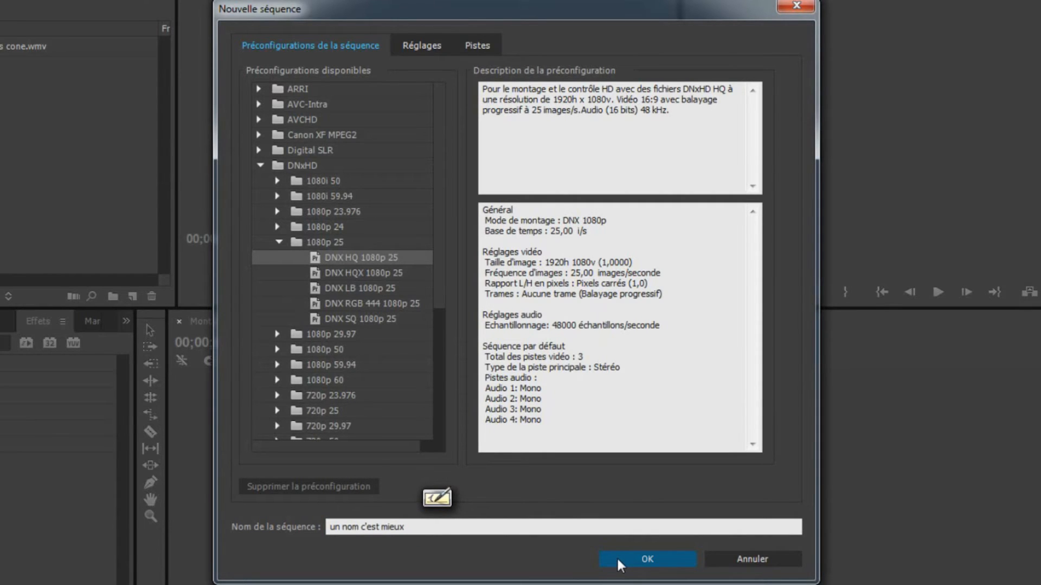
{"action": "left_click", "coordinate": [616, 557]}
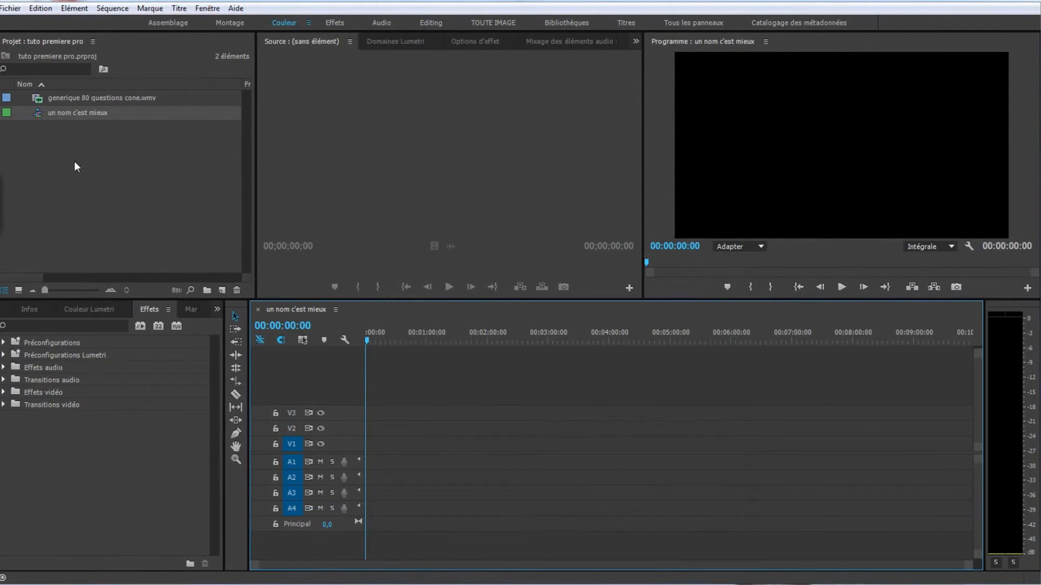
Step: Create a bin named Rush and put the generique 80 questions cone.wmv clip in it
{"action": "right_click", "coordinate": [72, 145]}
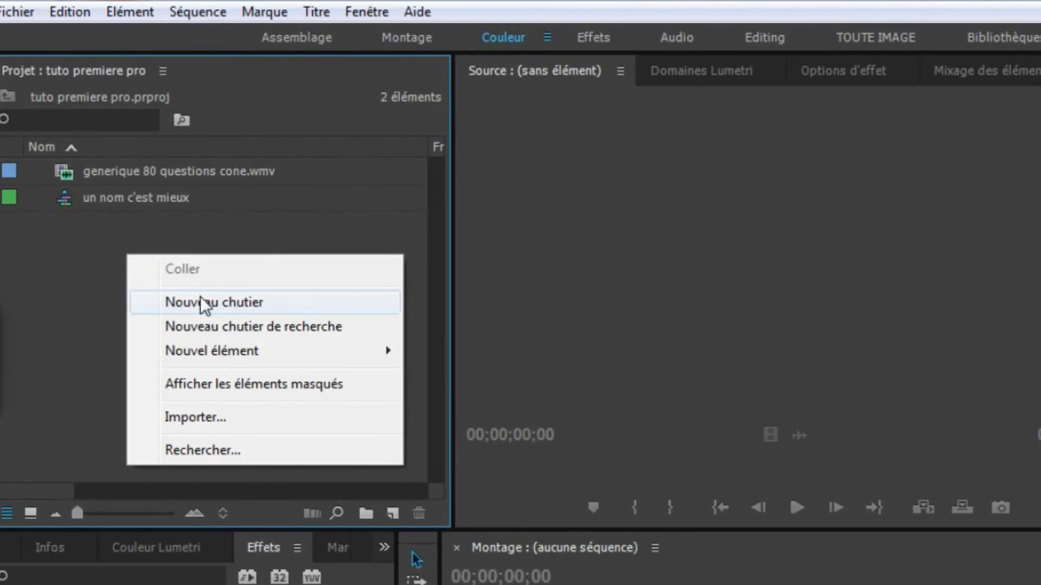
{"action": "left_click", "coordinate": [232, 302]}
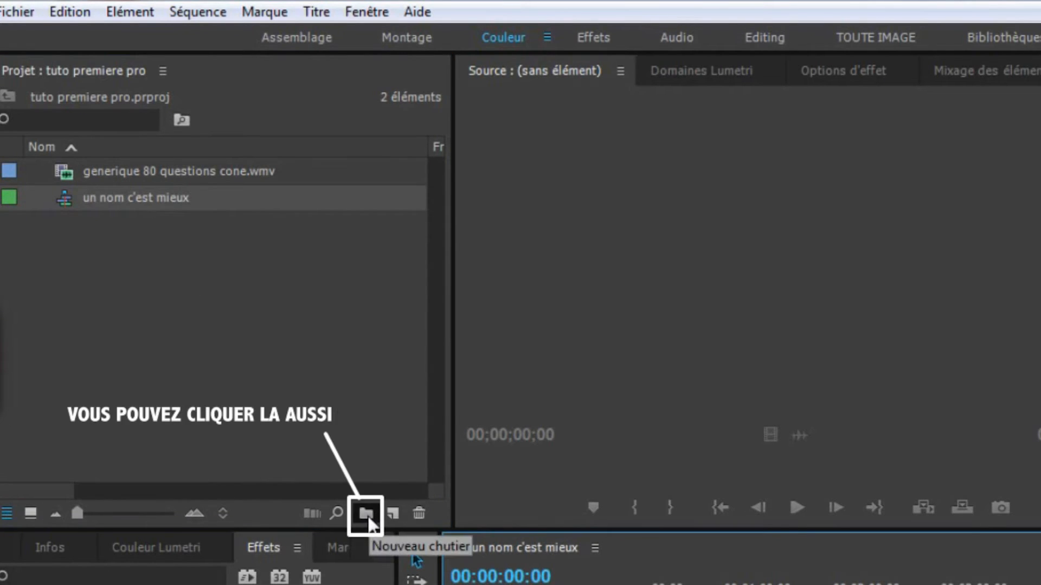
{"action": "left_click", "coordinate": [366, 513]}
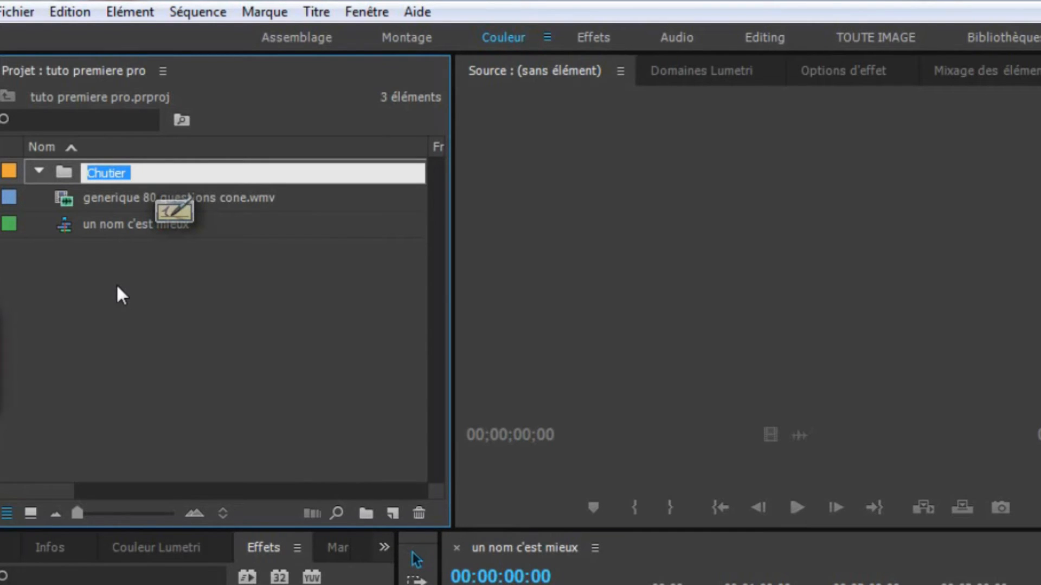
{"action": "type", "text": "Rush"}
{"action": "key", "text": "Return"}
{"action": "left_click", "coordinate": [38, 172]}
Step: Create a second bin named Sequences at the top level of the project
{"action": "right_click", "coordinate": [96, 242]}
{"action": "left_click", "coordinate": [134, 293]}
{"action": "type", "text": "Sequences"}
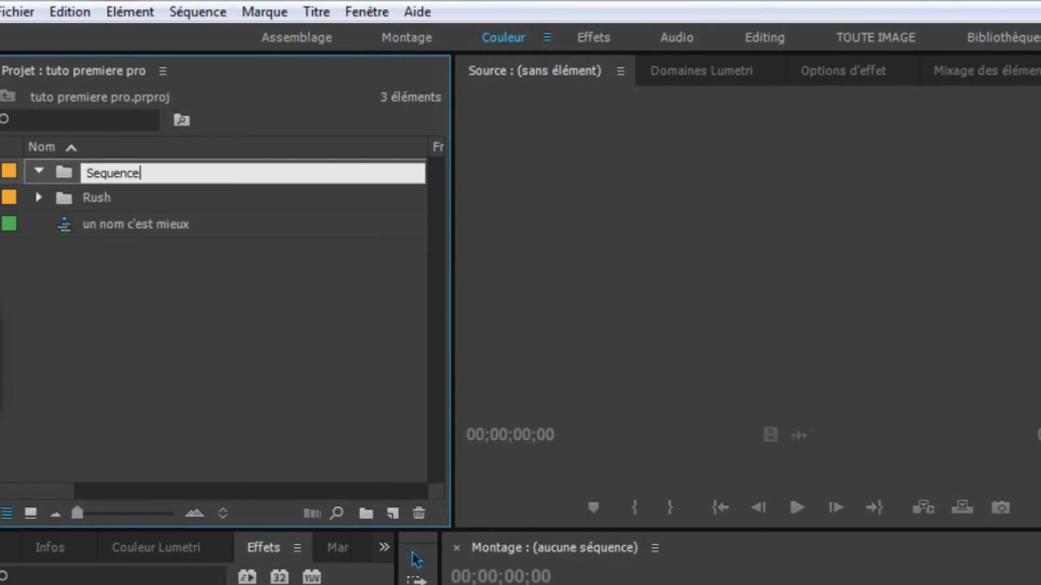
{"action": "key", "text": "Tab"}
Step: Move the "un nom c'est mieux" sequence into the Sequences bin, and open it in the timeline
{"action": "left_click_drag", "start_coordinate": [136, 224], "coordinate": [77, 180]}
{"action": "left_click", "coordinate": [40, 170]}
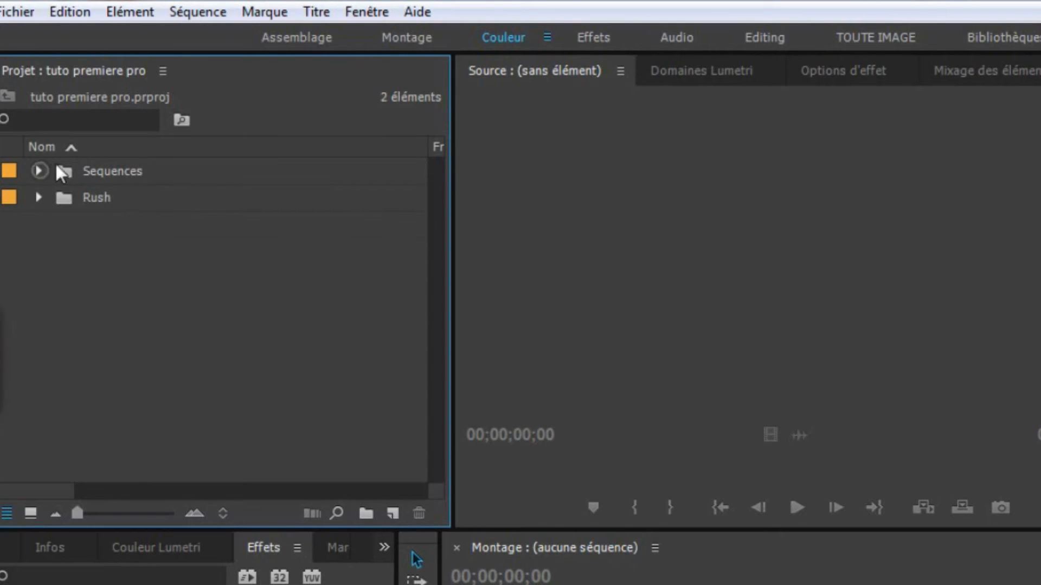
{"action": "left_click", "coordinate": [39, 171]}
{"action": "double_click", "coordinate": [88, 198]}
{"action": "left_click", "coordinate": [39, 224]}
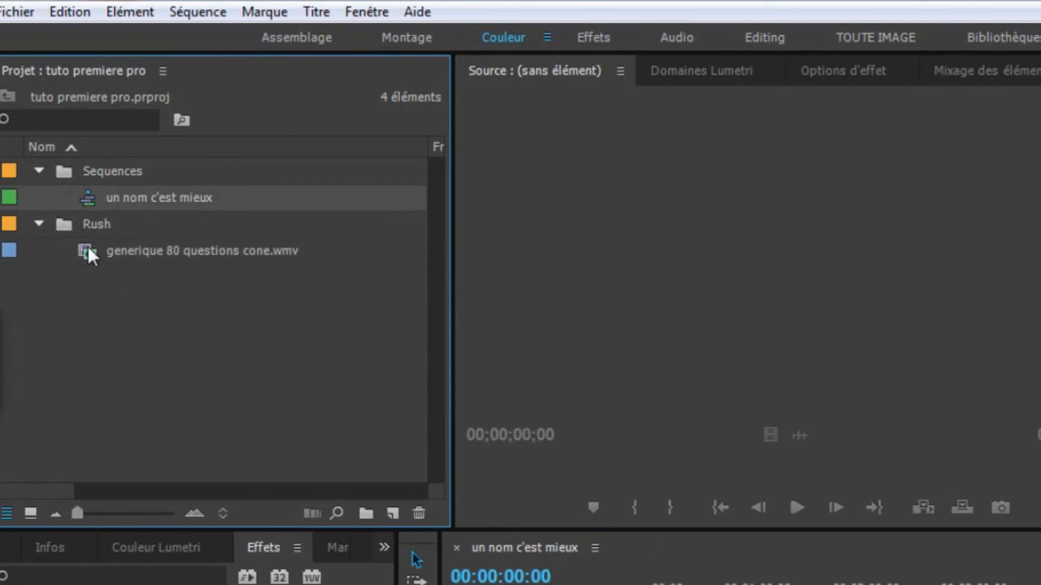
Step: Create a sequence from the generique 80 questions cone.wmv clip in the Rush bin
{"action": "left_click_drag", "start_coordinate": [89, 247], "coordinate": [166, 327]}
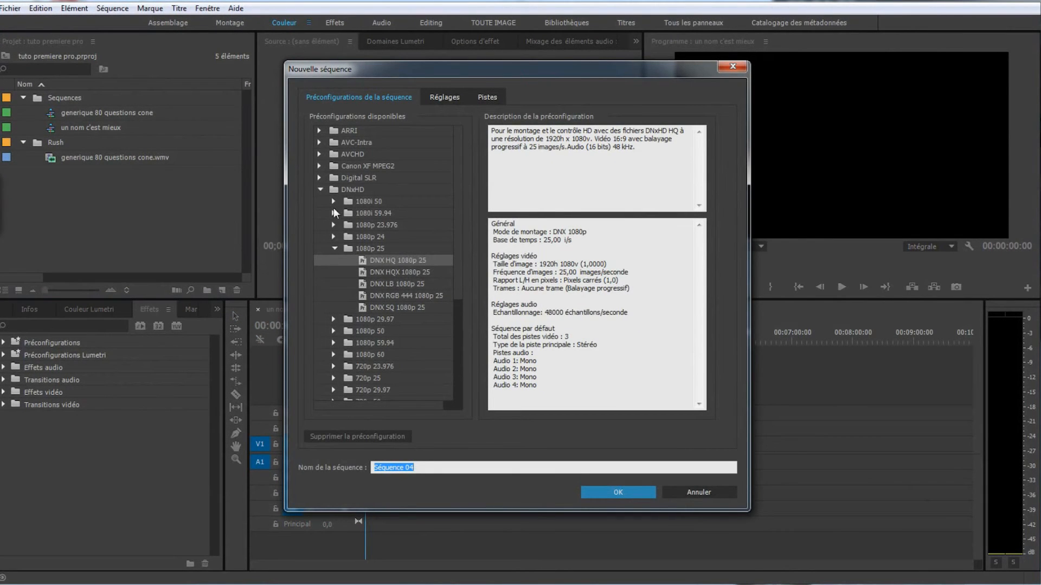
Step: Create a new sequence named Séquence 04 from a DV - PAL preset
{"action": "left_click_drag", "start_coordinate": [457, 230], "coordinate": [461, 349]}
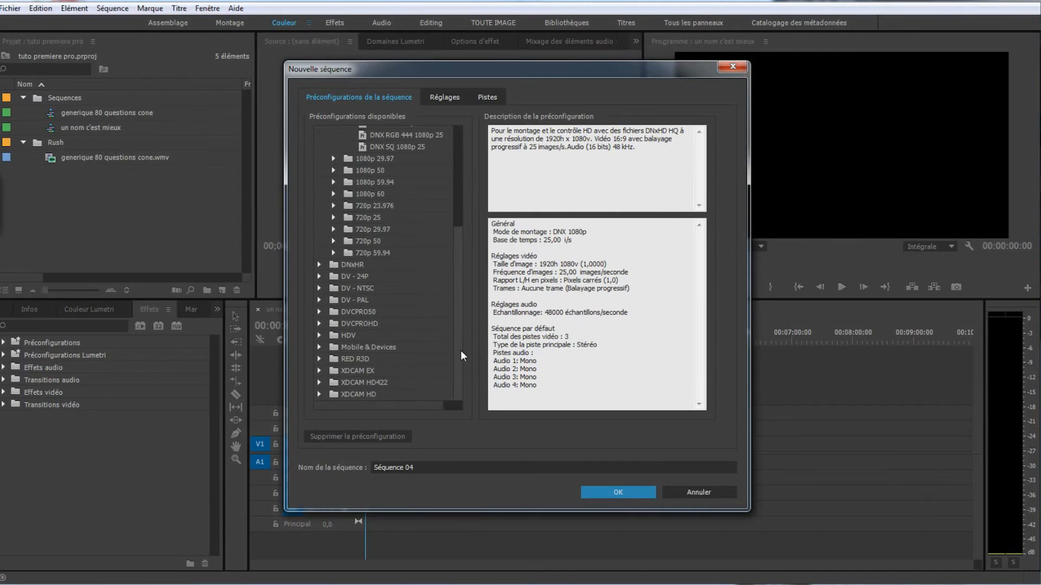
{"action": "left_click", "coordinate": [319, 299]}
{"action": "left_click", "coordinate": [379, 312]}
{"action": "left_click", "coordinate": [607, 492]}
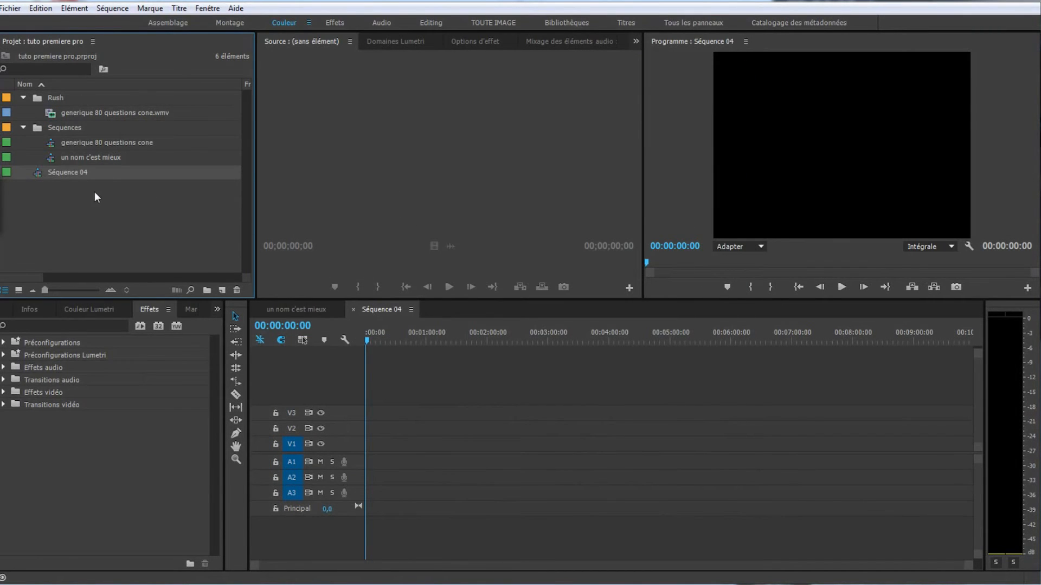
Step: Place generique 80 questions cone.wmv at the start of Séquence 04, change the sequence settings to match the clip, and preview the frames
{"action": "left_click_drag", "start_coordinate": [49, 118], "coordinate": [383, 441]}
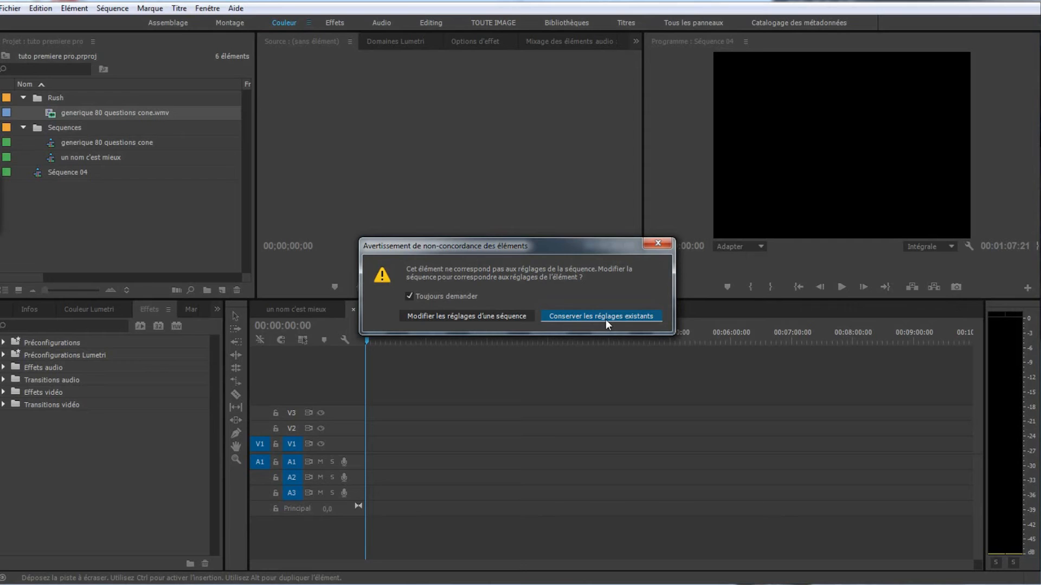
{"action": "left_click", "coordinate": [480, 317]}
{"action": "mouse_move", "coordinate": [410, 343]}
{"action": "left_mouse_down"}
{"action": "mouse_move", "coordinate": [379, 334]}
{"action": "mouse_move", "coordinate": [408, 333]}
{"action": "mouse_move", "coordinate": [401, 342]}
{"action": "left_mouse_up"}
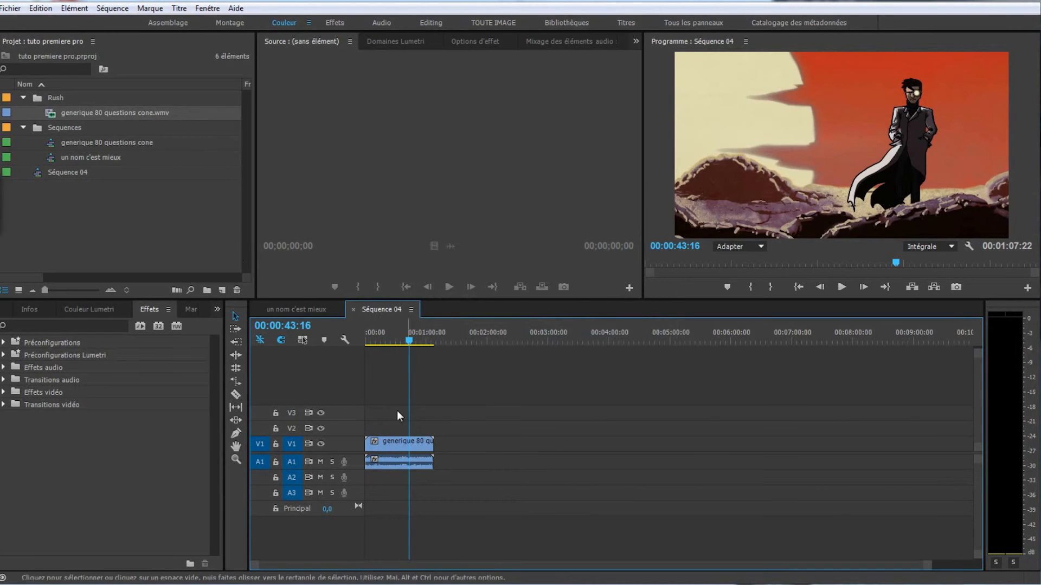
{"action": "left_click", "coordinate": [383, 474]}
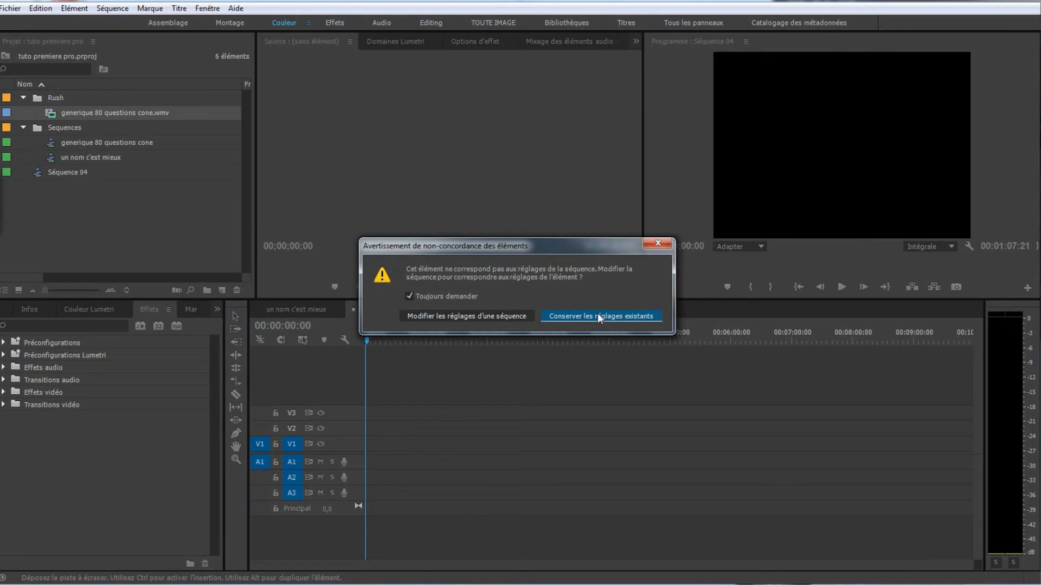
Step: Place the wmv clip in Séquence 04 with the existing sequence settings kept, preview it, and select it in the timeline
{"action": "left_click", "coordinate": [597, 315]}
{"action": "left_click_drag", "start_coordinate": [373, 332], "coordinate": [412, 341]}
{"action": "left_click_drag", "start_coordinate": [445, 400], "coordinate": [407, 481]}
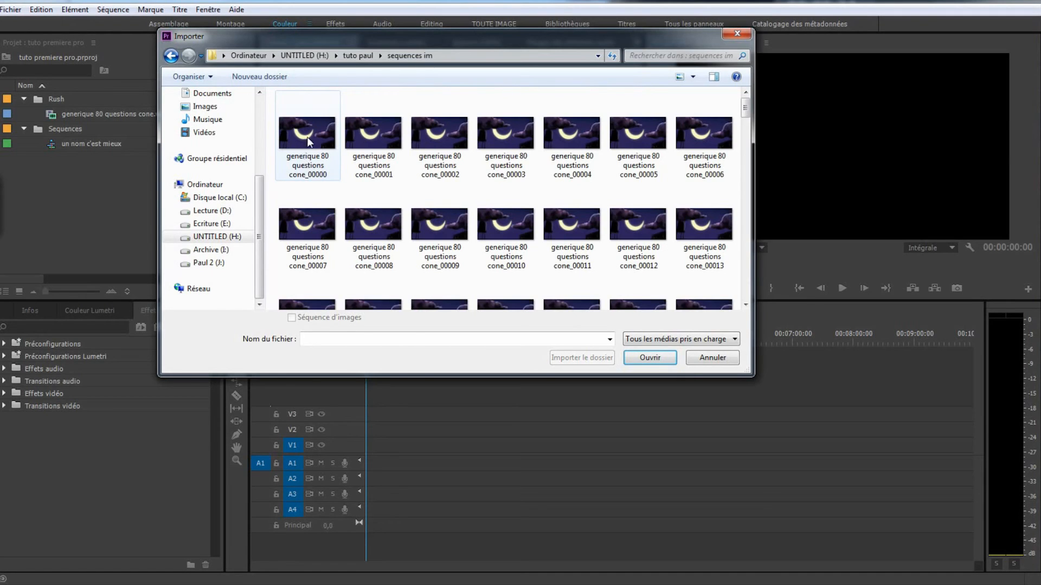
Step: Import the numbered stills in the sequences im folder as an image sequence, starting from generique 80 questions cone_00000
{"action": "left_click", "coordinate": [306, 144]}
{"action": "left_click", "coordinate": [293, 318]}
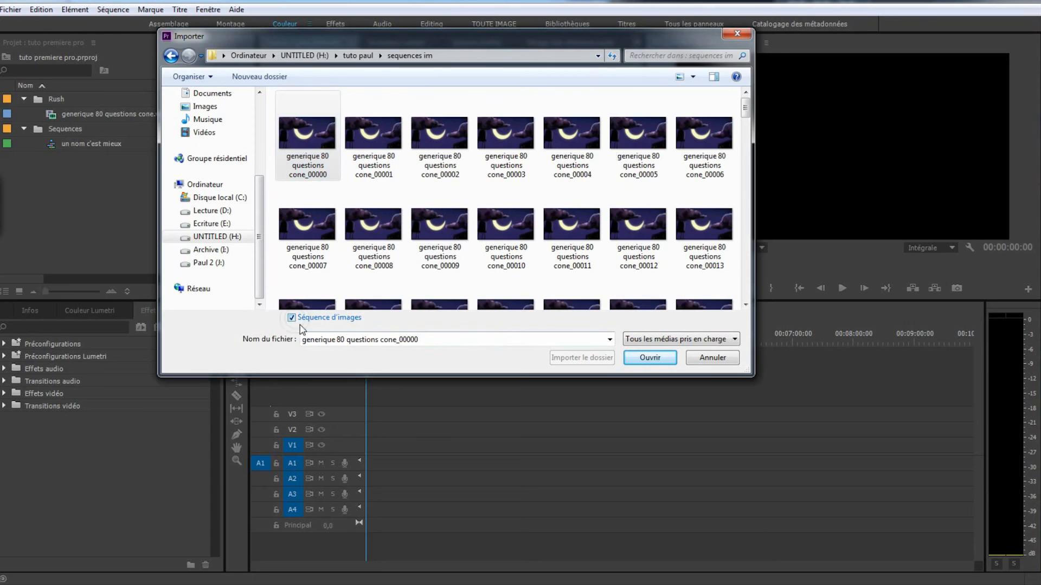
{"action": "left_click", "coordinate": [649, 358]}
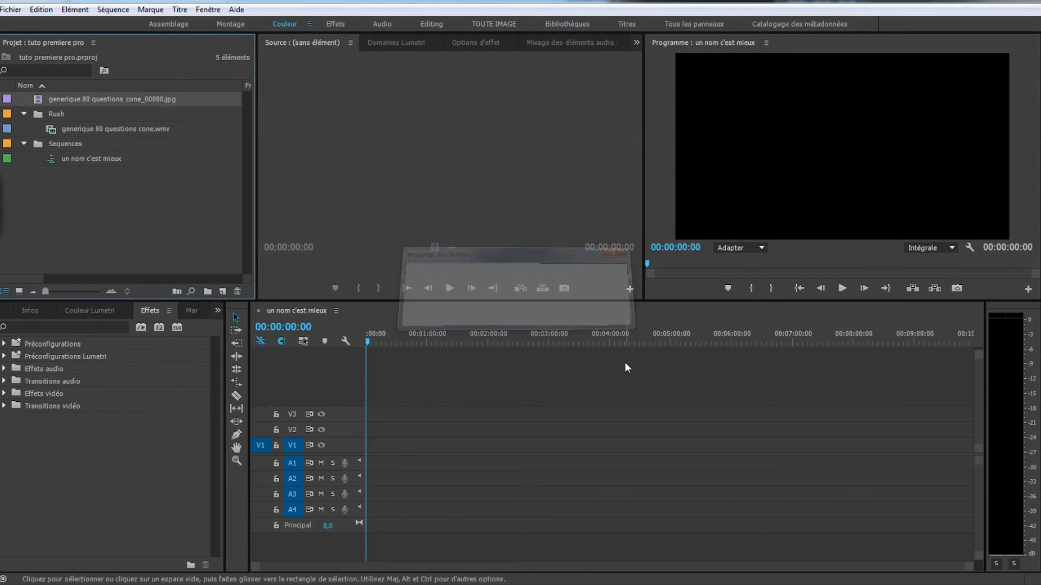
Step: Place the imported image sequence on track V1 at the start of the "un nom c'est mieux" sequence, with the playhead at 00:00:00:00
{"action": "left_click_drag", "start_coordinate": [37, 99], "coordinate": [368, 456]}
{"action": "left_click_drag", "start_coordinate": [255, 568], "coordinate": [495, 564]}
{"action": "mouse_move", "coordinate": [370, 342]}
{"action": "left_mouse_down"}
{"action": "mouse_move", "coordinate": [399, 342]}
{"action": "mouse_move", "coordinate": [368, 342]}
{"action": "left_mouse_up"}
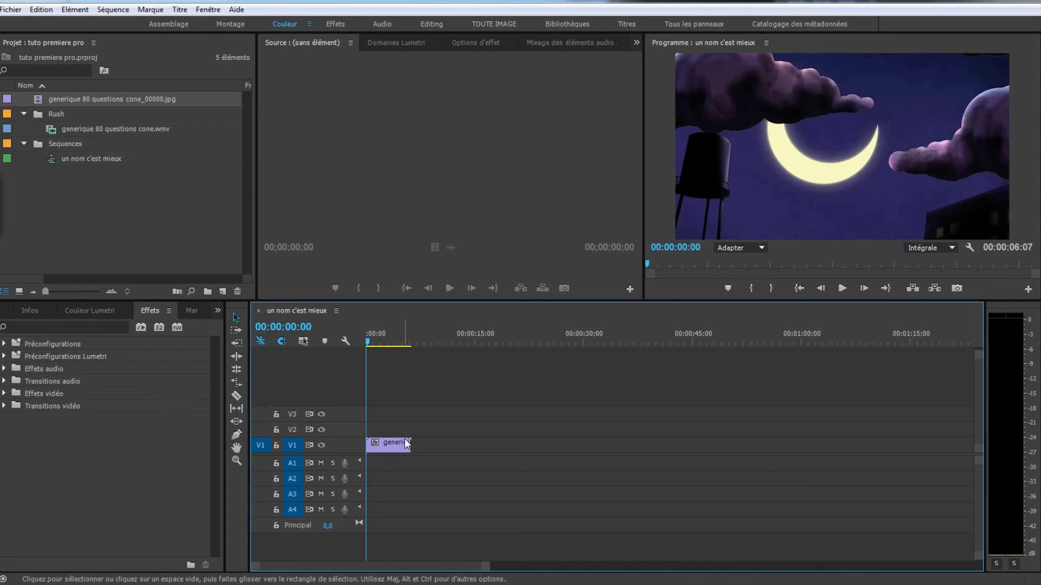